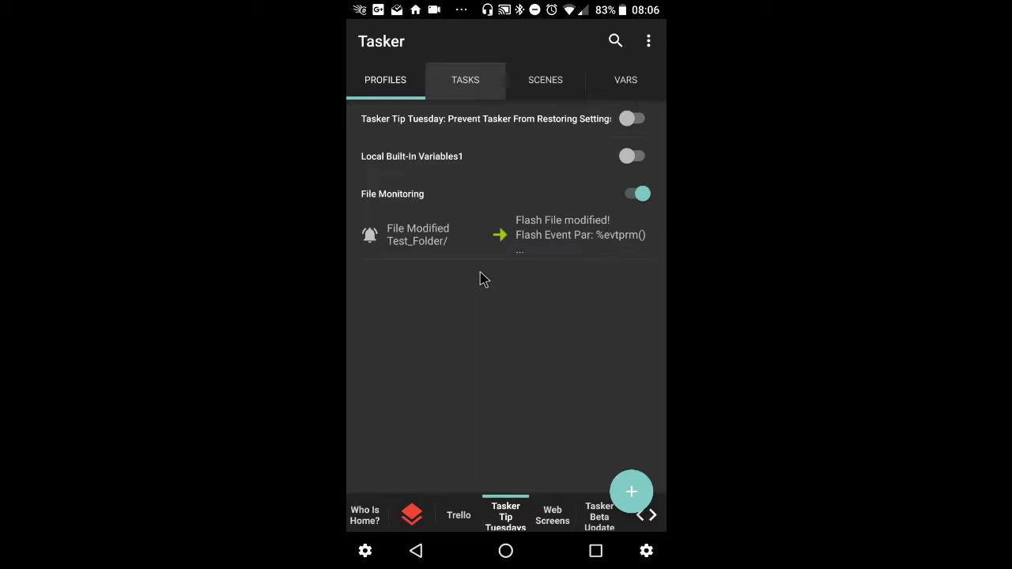
Pick Test_Folder in the file browser as the File Modified event's watched folder
click(411, 237)
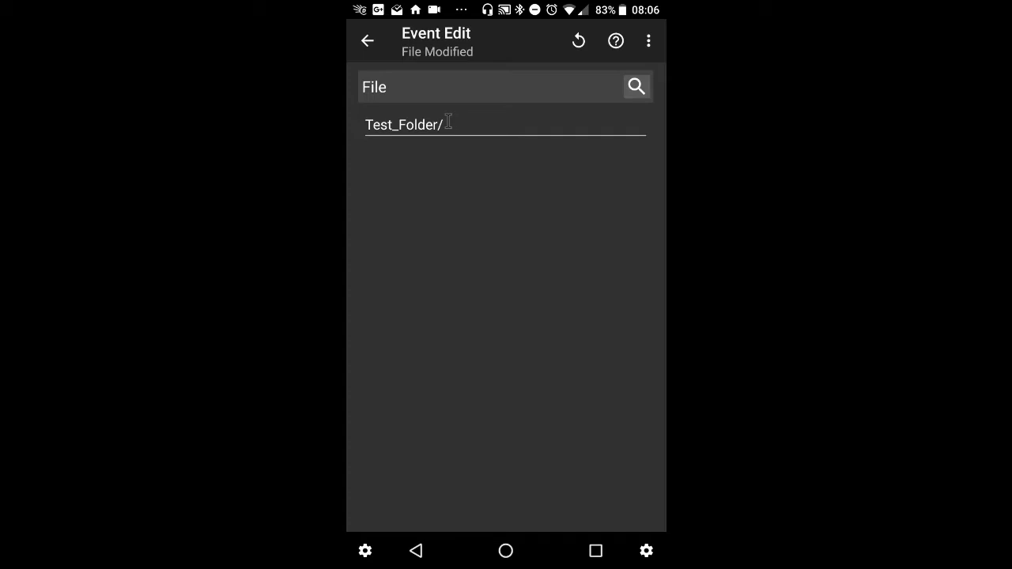
click(630, 96)
scroll(448, 245, down, 6)
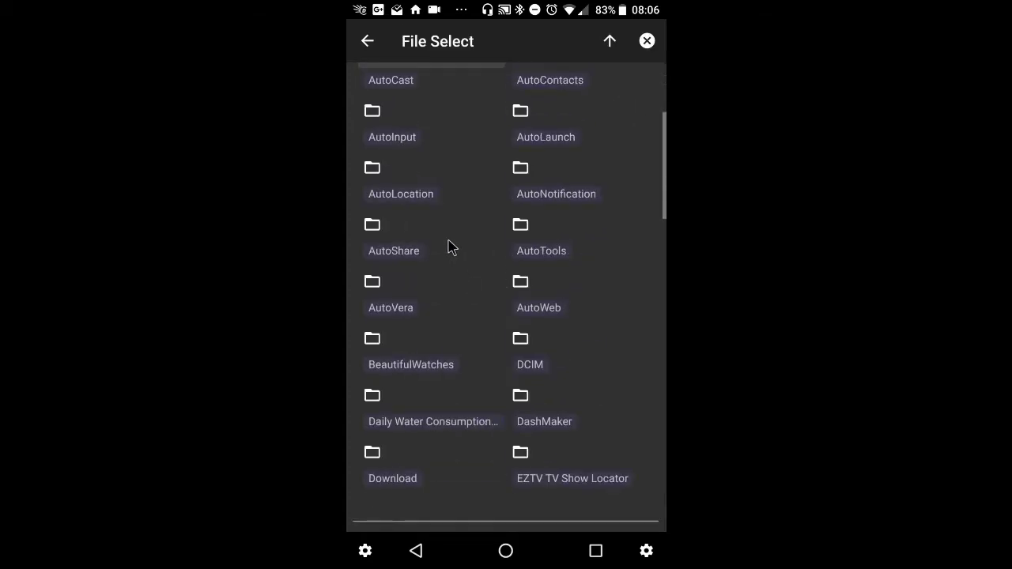
scroll(448, 246, down, 8)
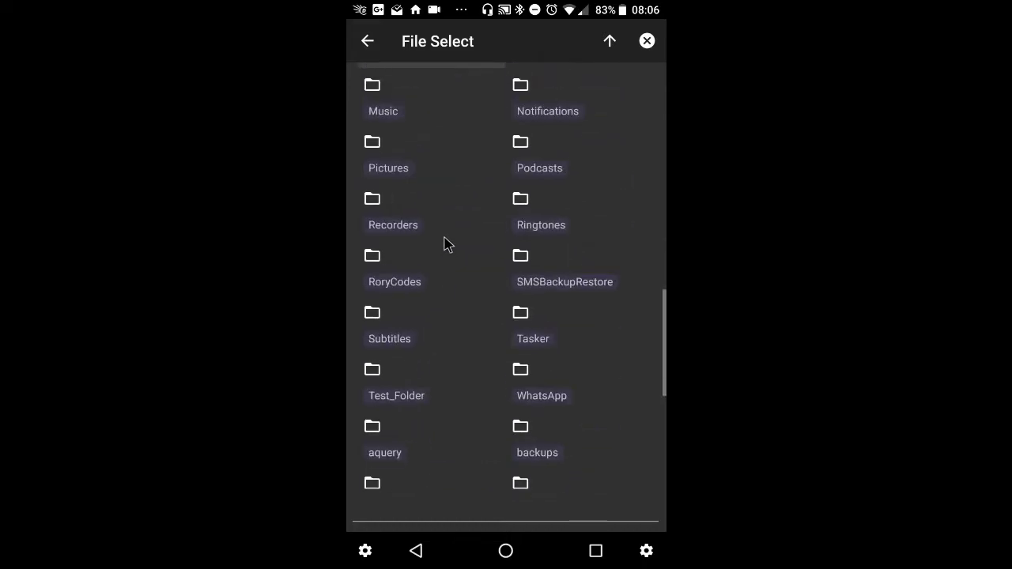
scroll(401, 293, up, 15)
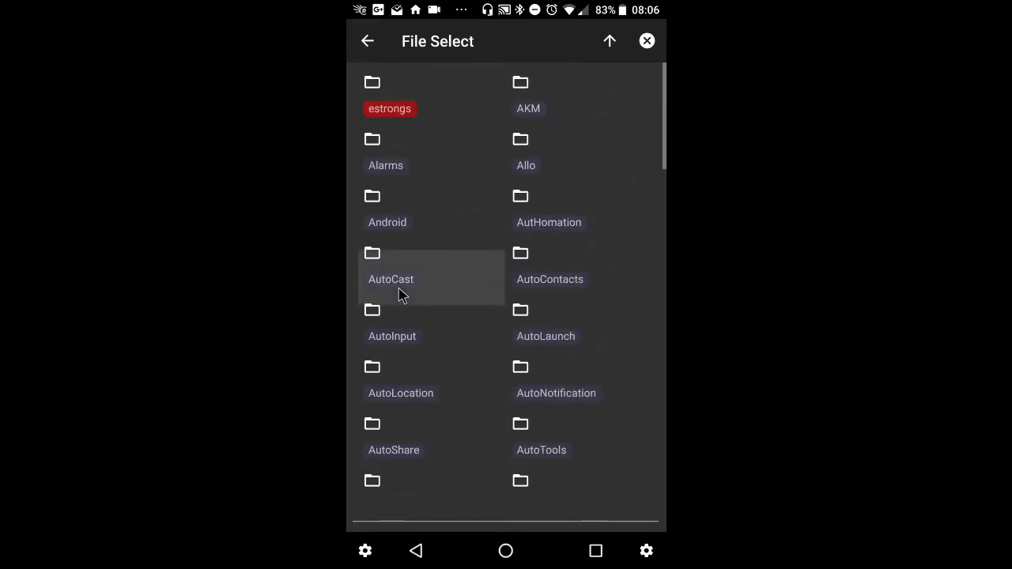
scroll(443, 253, down, 15)
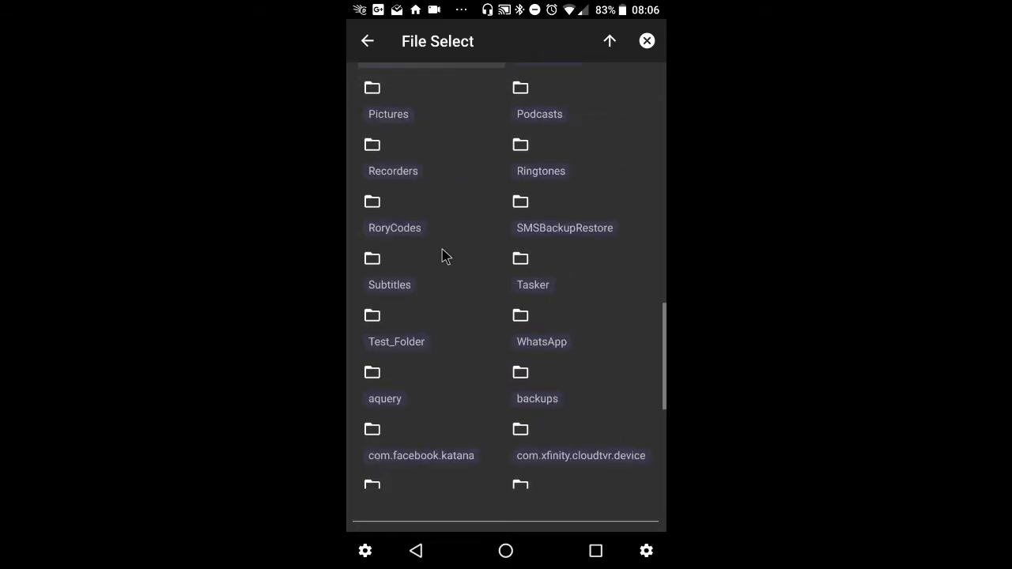
scroll(434, 226, up, 3)
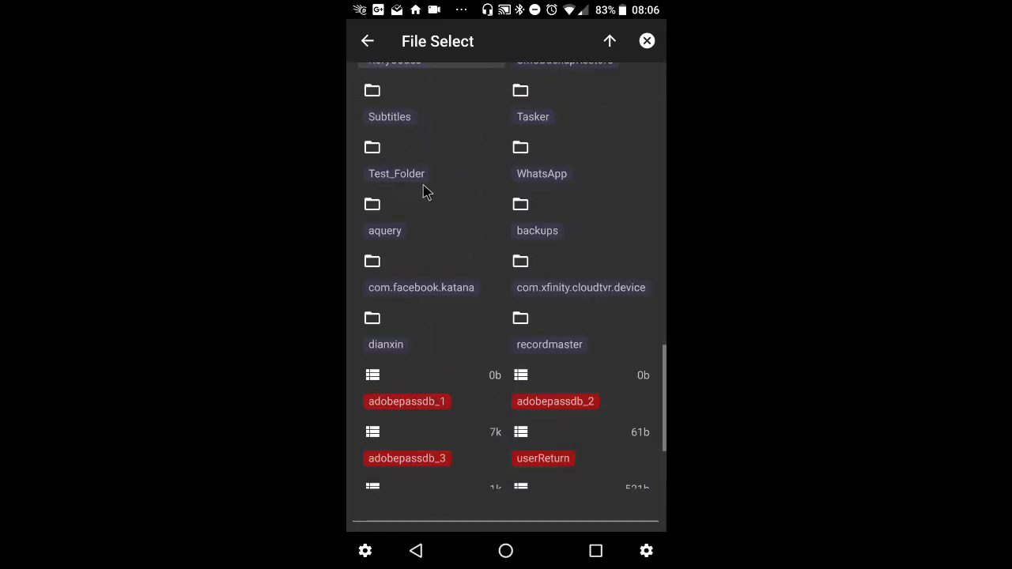
click(427, 188)
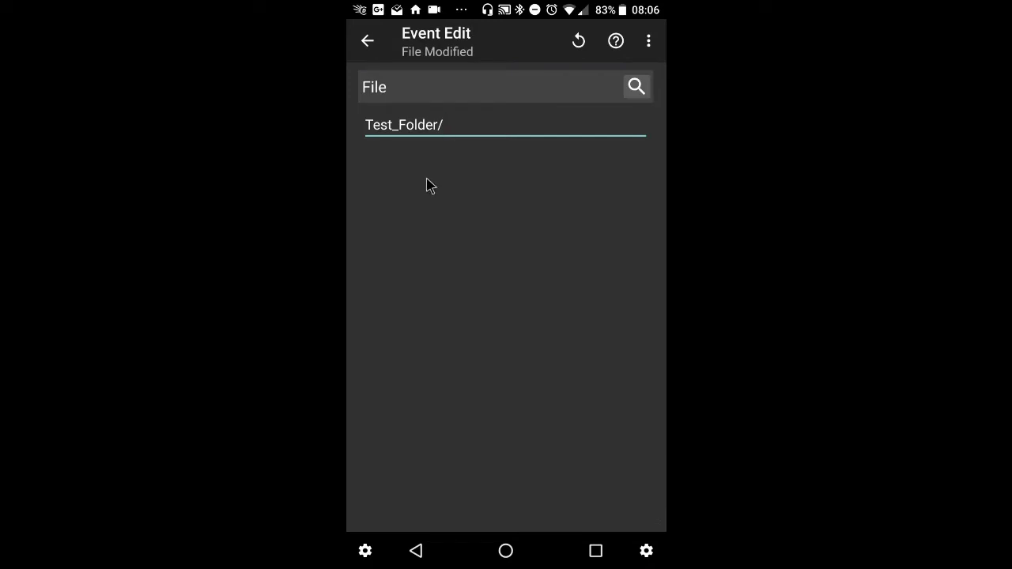
Check the profile's seven task actions, then apply the File Monitoring profile and leave Tasker
click(368, 44)
click(562, 233)
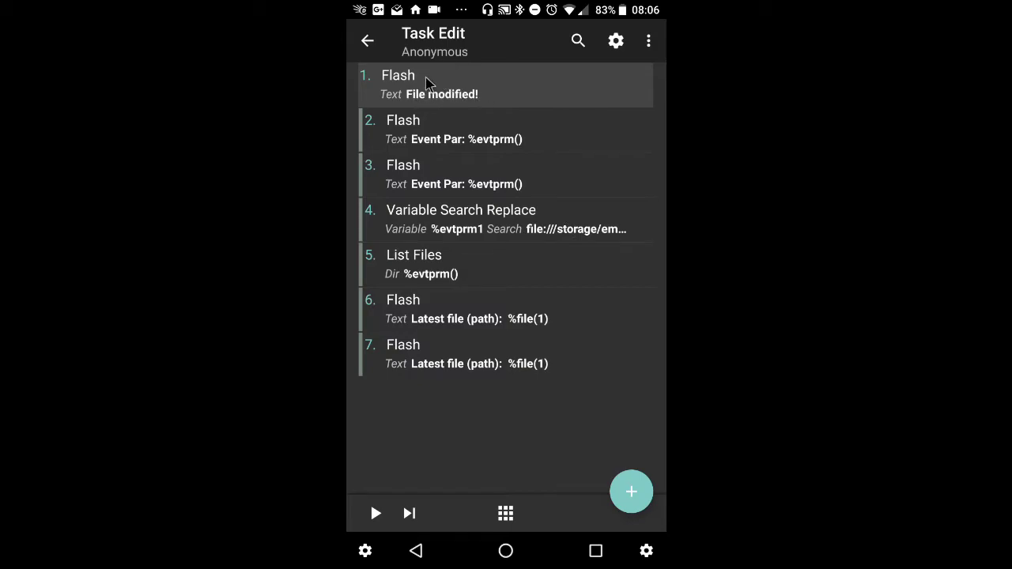
click(368, 43)
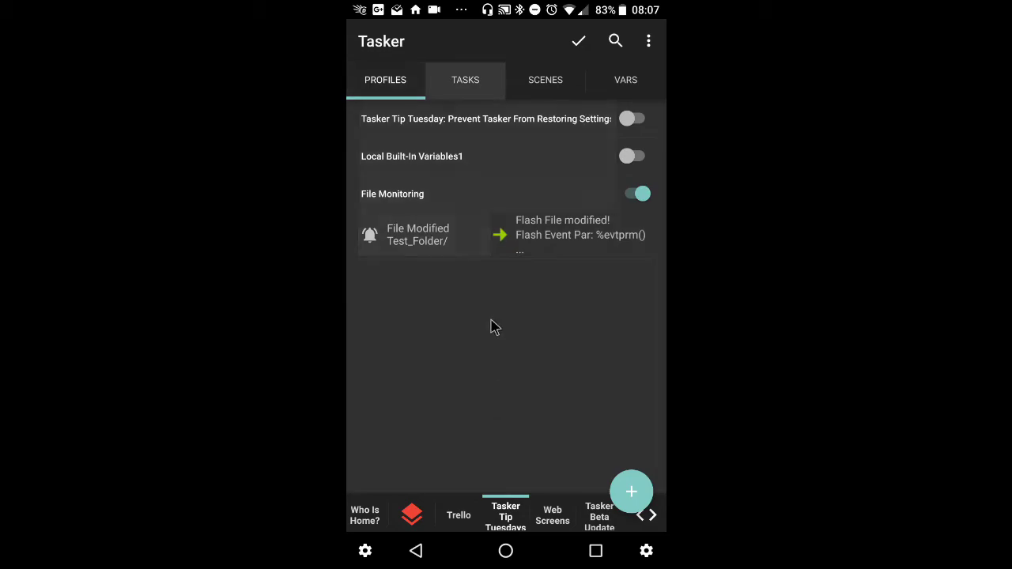
click(584, 49)
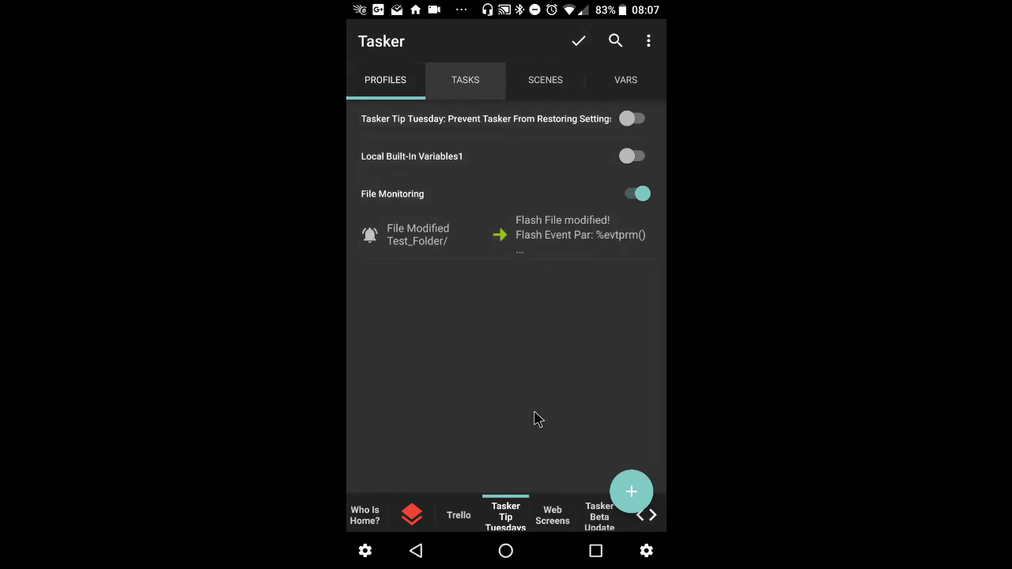
click(506, 550)
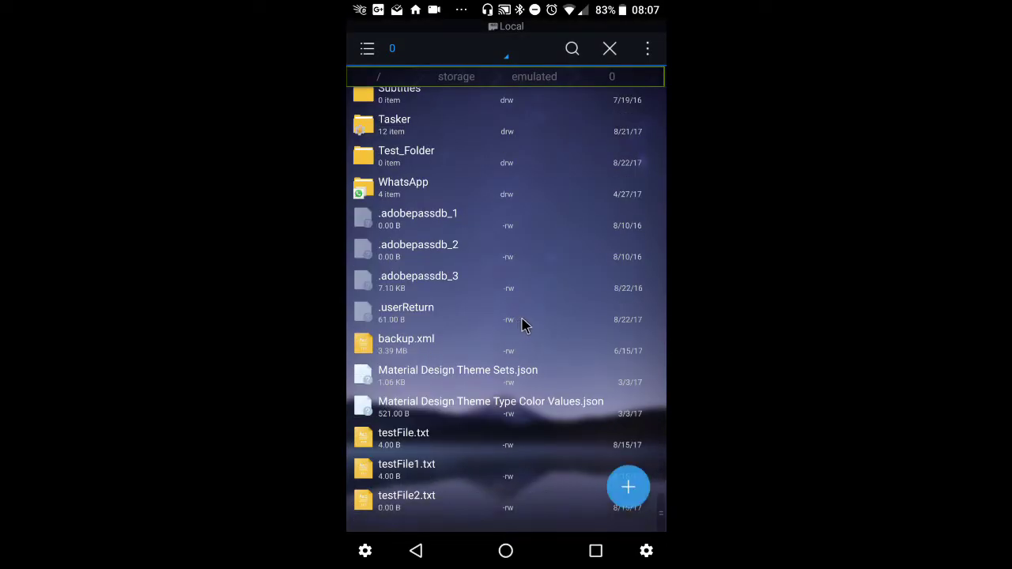
Copy testFile.txt from internal storage and paste it into Test_Folder
click(483, 440)
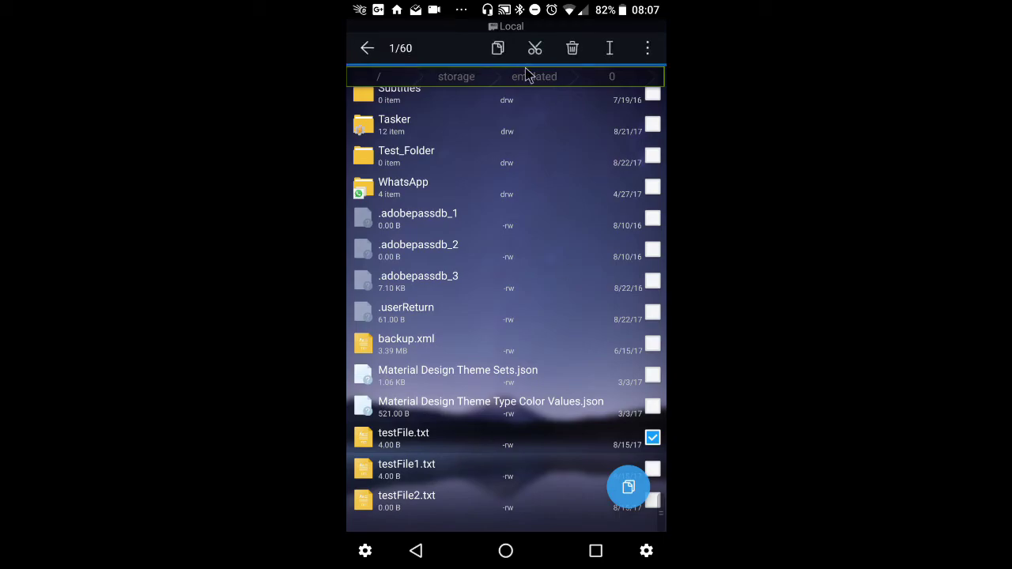
click(498, 48)
click(451, 158)
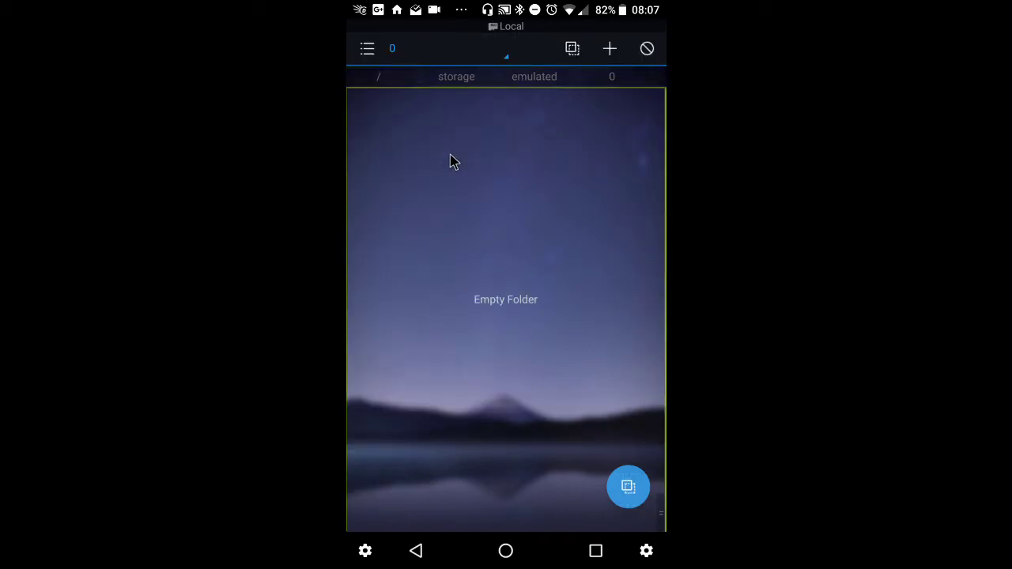
click(571, 52)
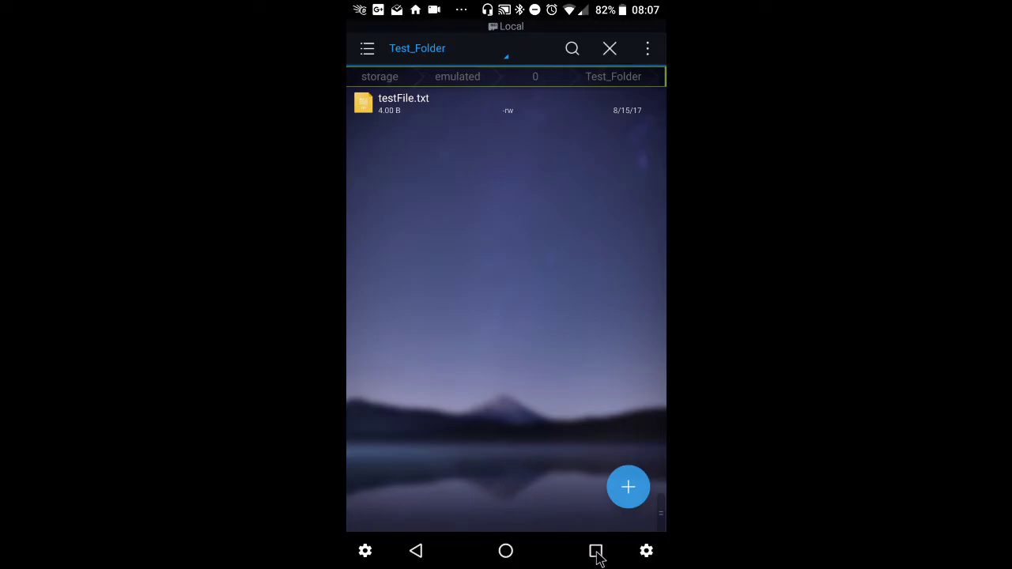
click(596, 552)
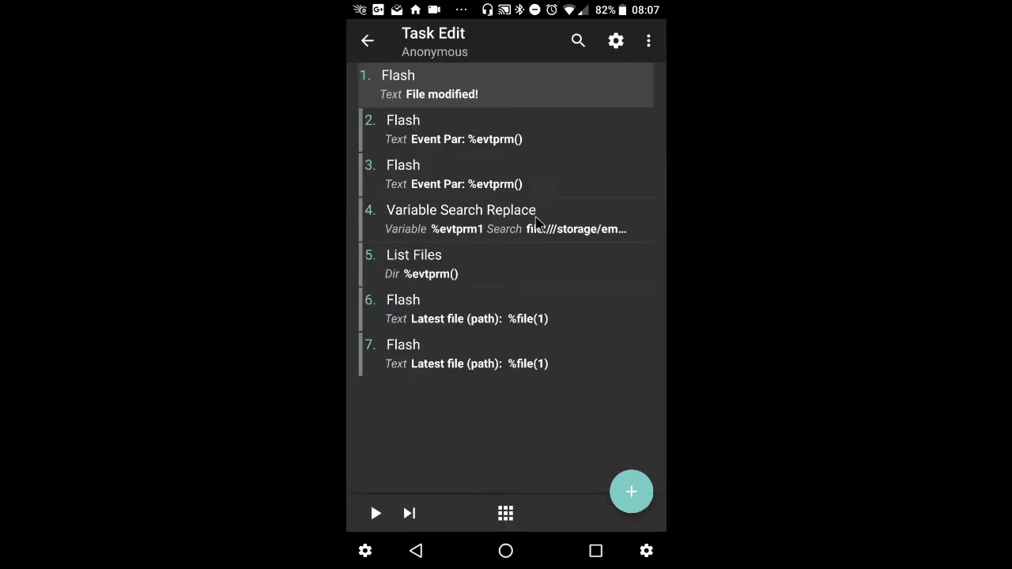
Select all seven task actions, from the Flash actions to the %file(1) flashes, then clear the selection
drag(520, 97, 577, 83)
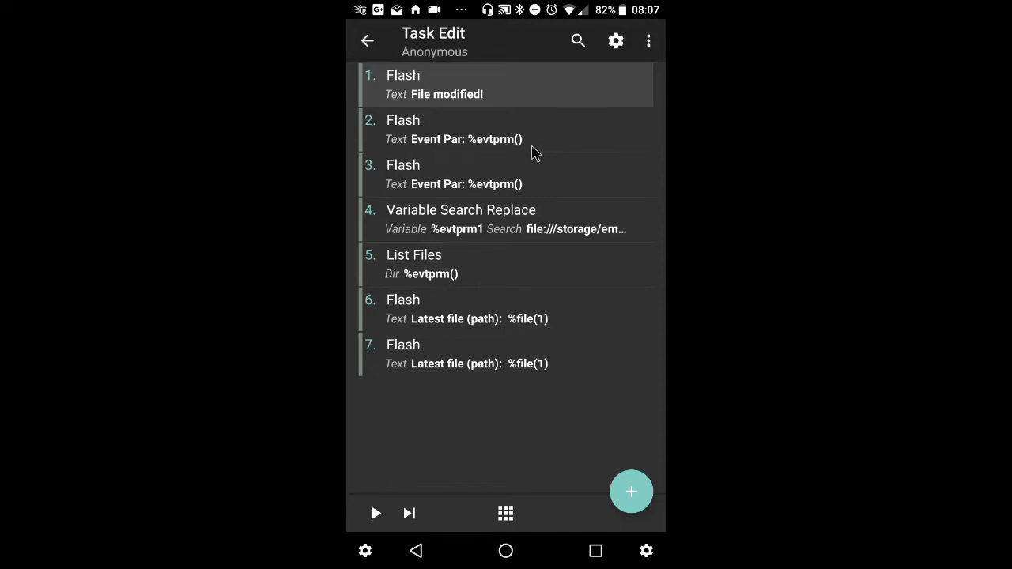
click(533, 151)
click(533, 176)
click(520, 229)
click(518, 269)
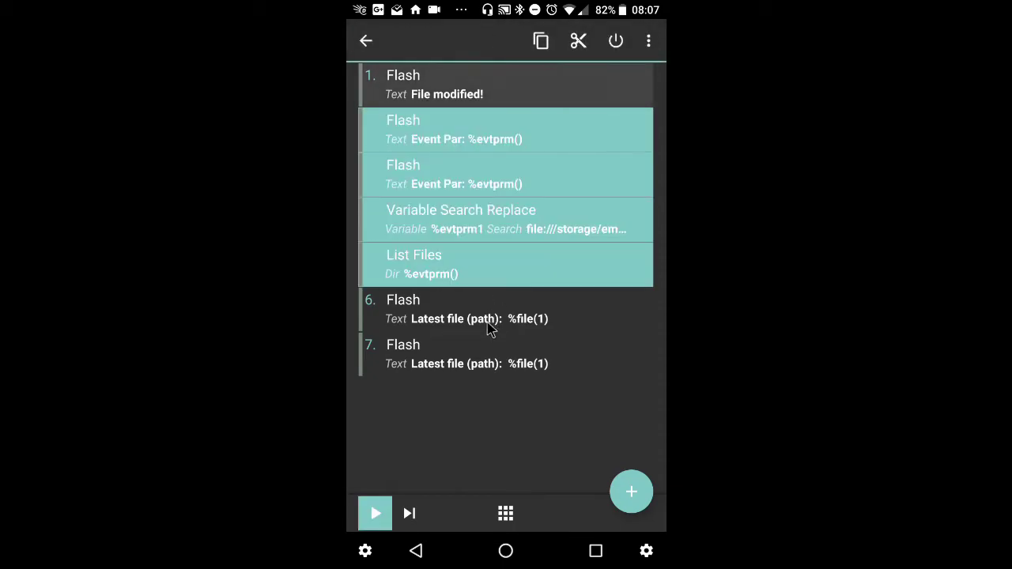
click(511, 313)
click(492, 362)
click(616, 41)
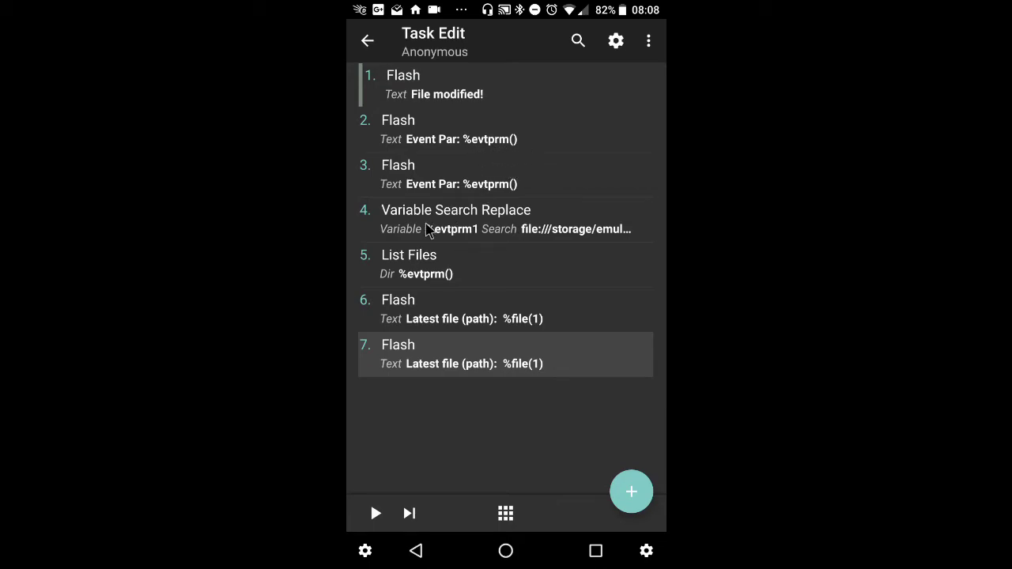
Inspect the Variable Search Replace and List Files action settings without changing them
click(547, 223)
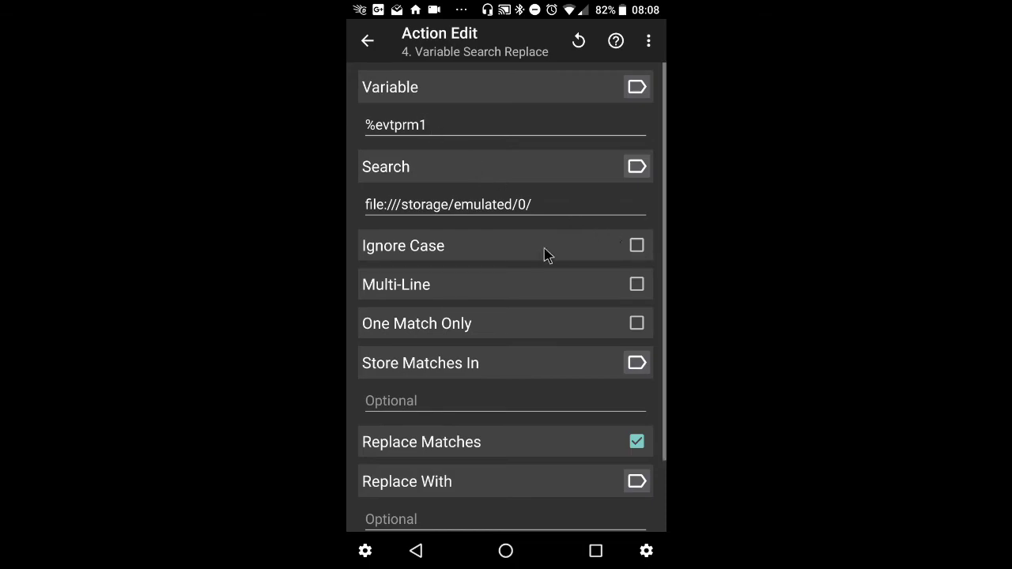
scroll(522, 262, down, 2)
scroll(459, 348, up, 2)
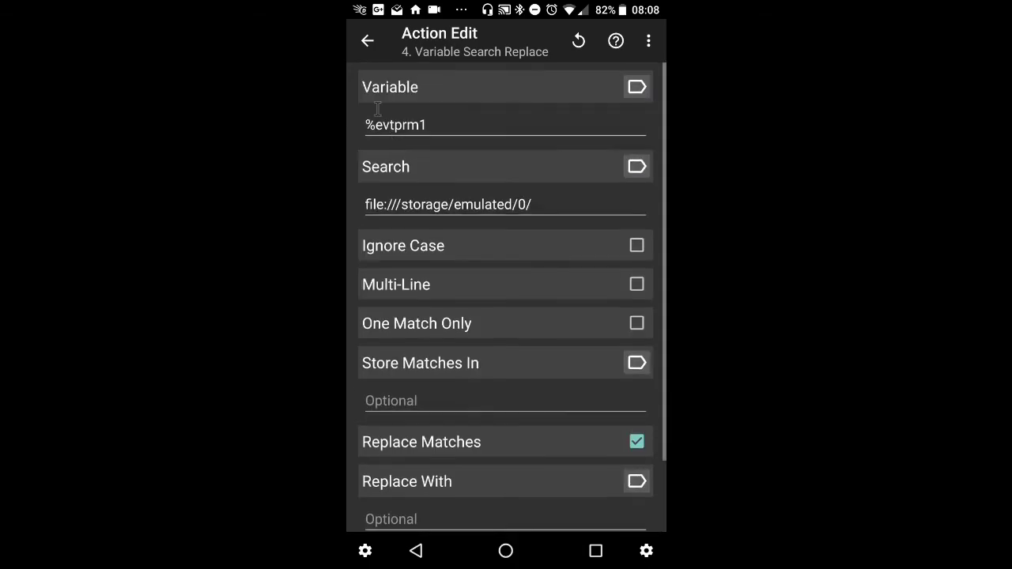
click(366, 40)
click(478, 267)
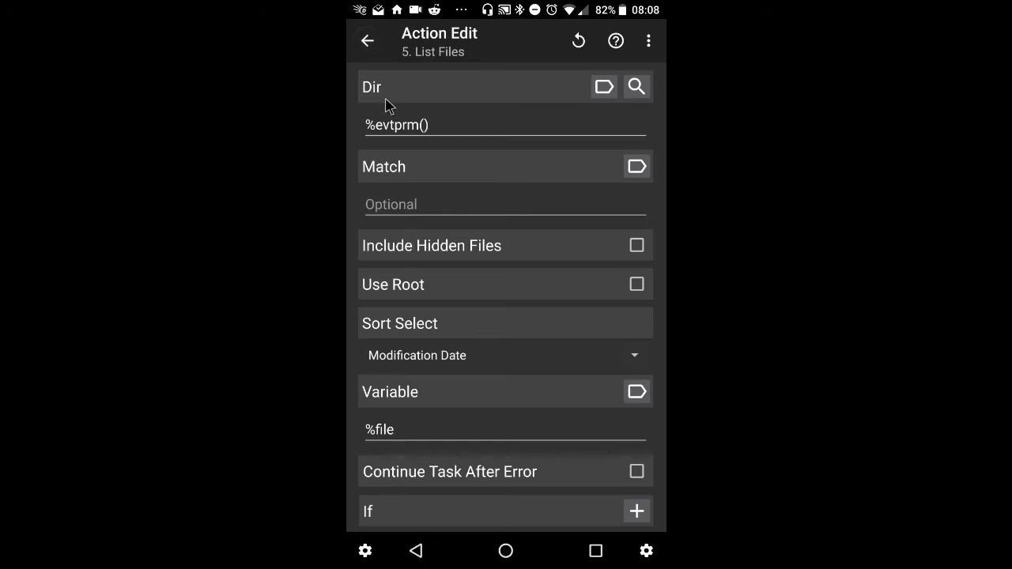
click(367, 40)
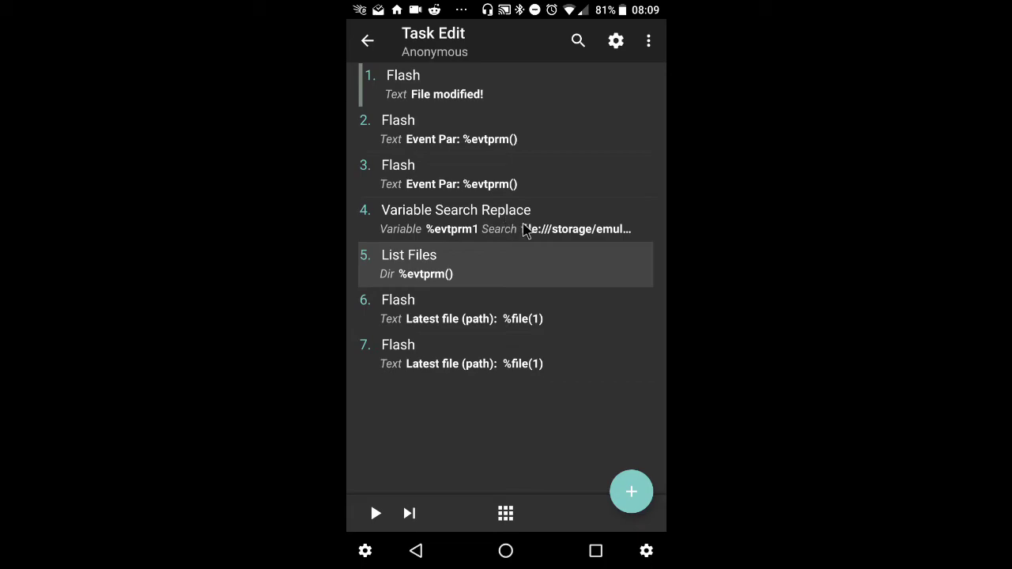
Close the task, apply the profile changes and bring up the recent apps
click(367, 40)
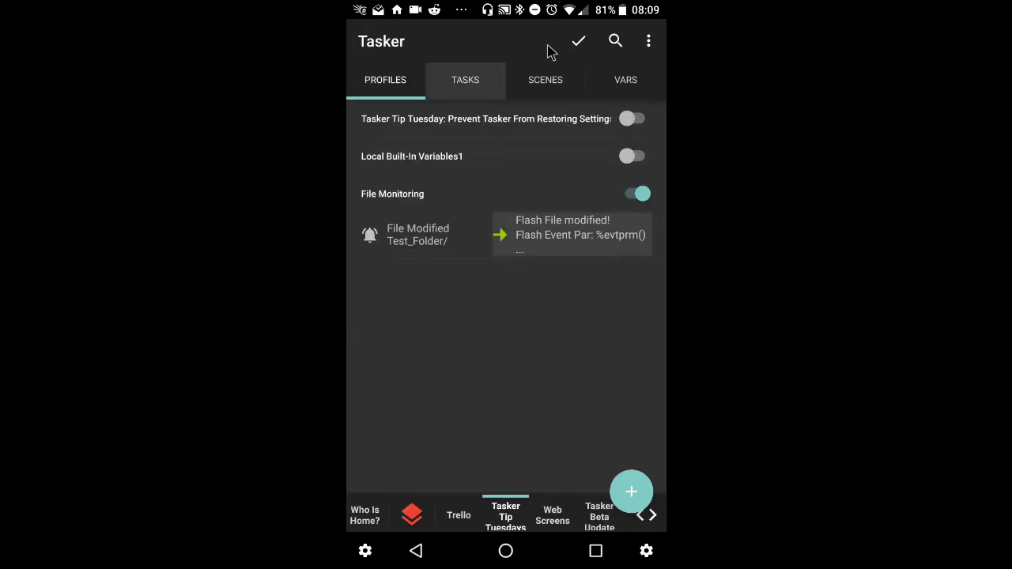
click(580, 43)
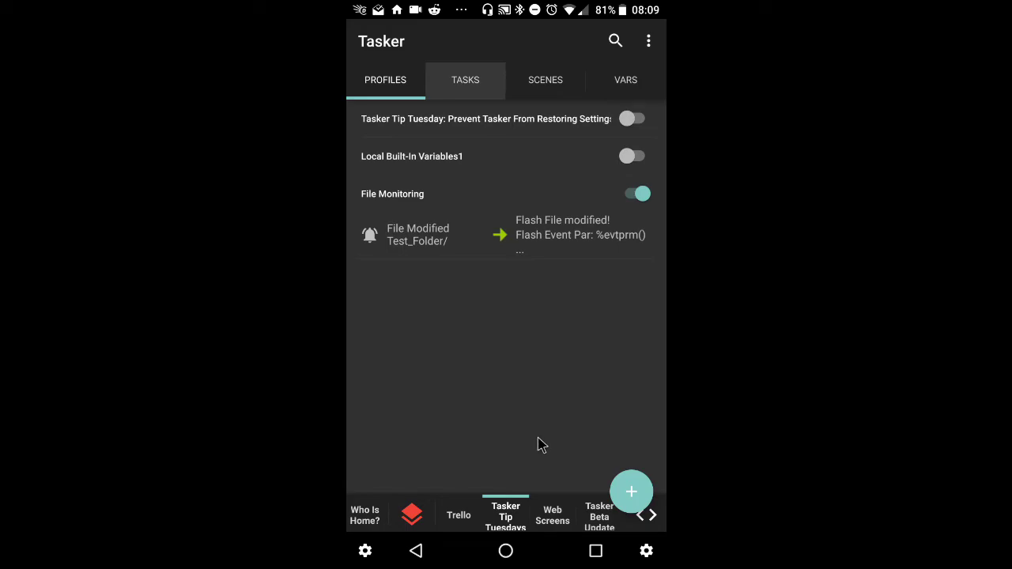
click(597, 551)
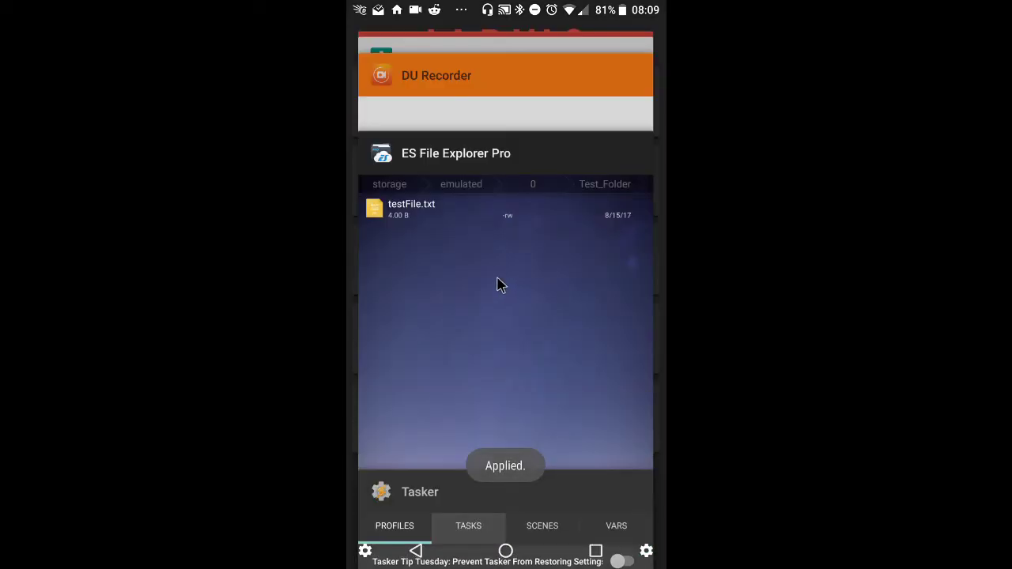
From storage folder 0, copy testFile1.txt and paste it into Test_Folder
click(499, 285)
click(536, 82)
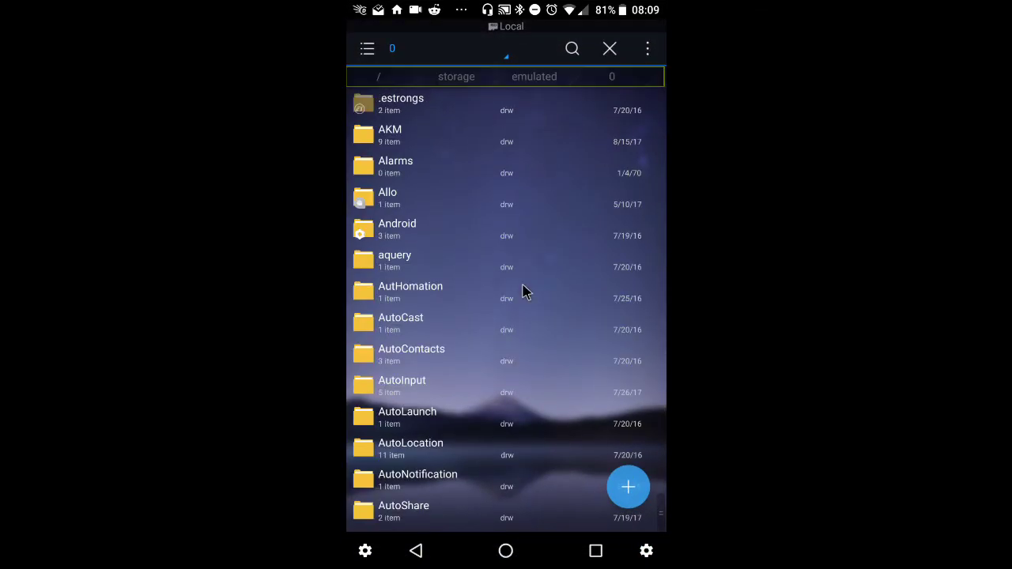
scroll(515, 344, down, 10)
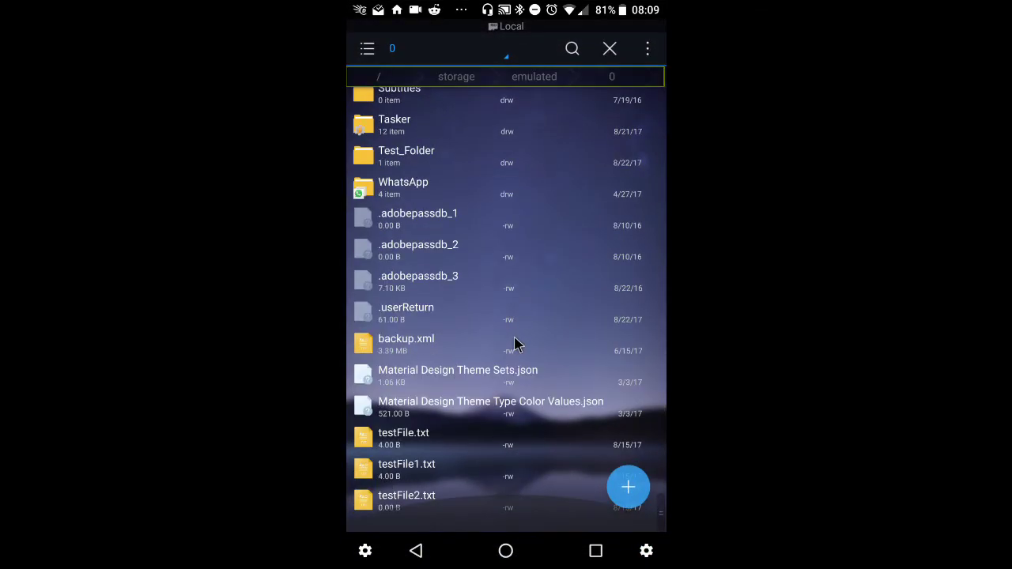
click(454, 473)
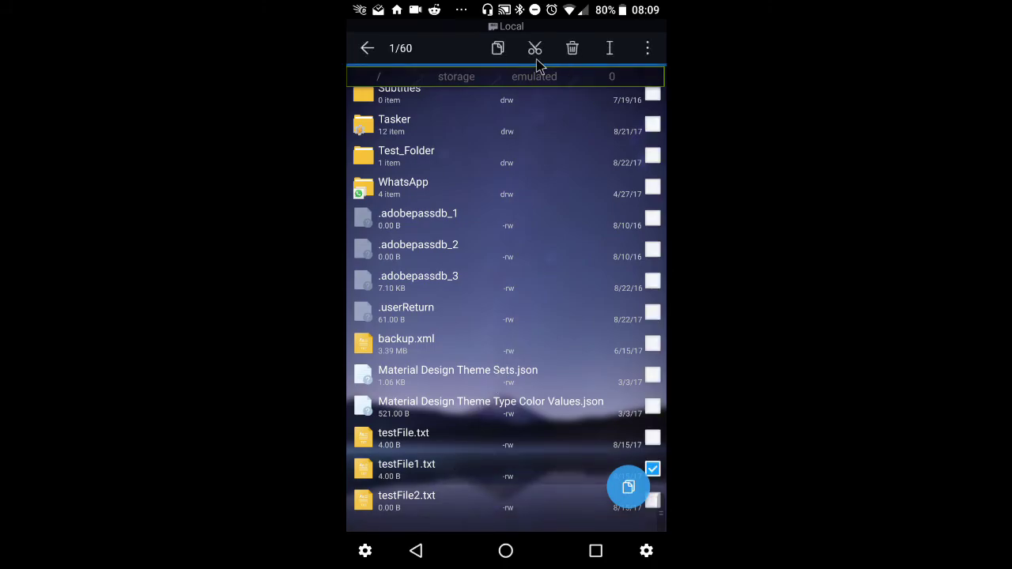
click(496, 48)
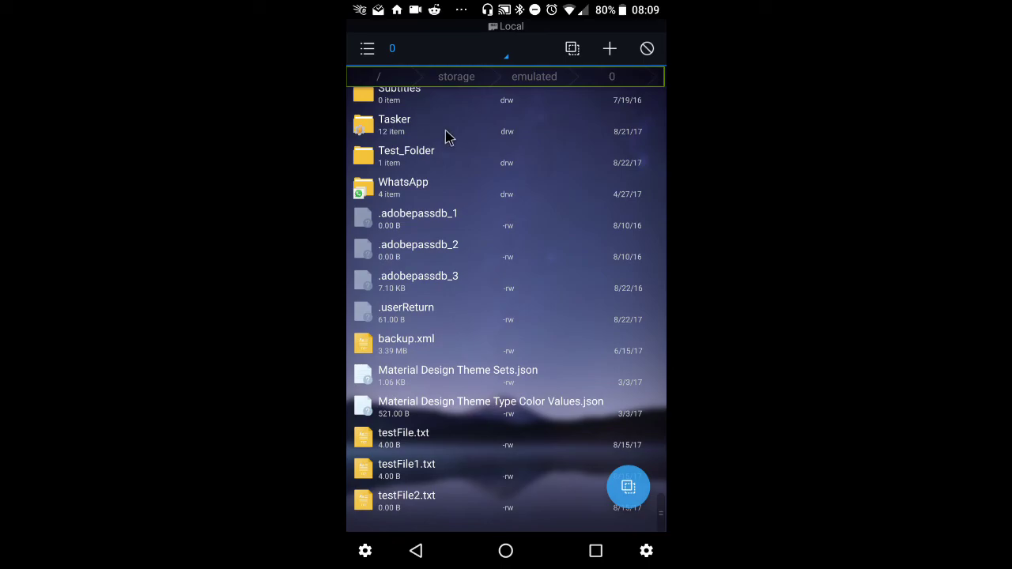
click(453, 163)
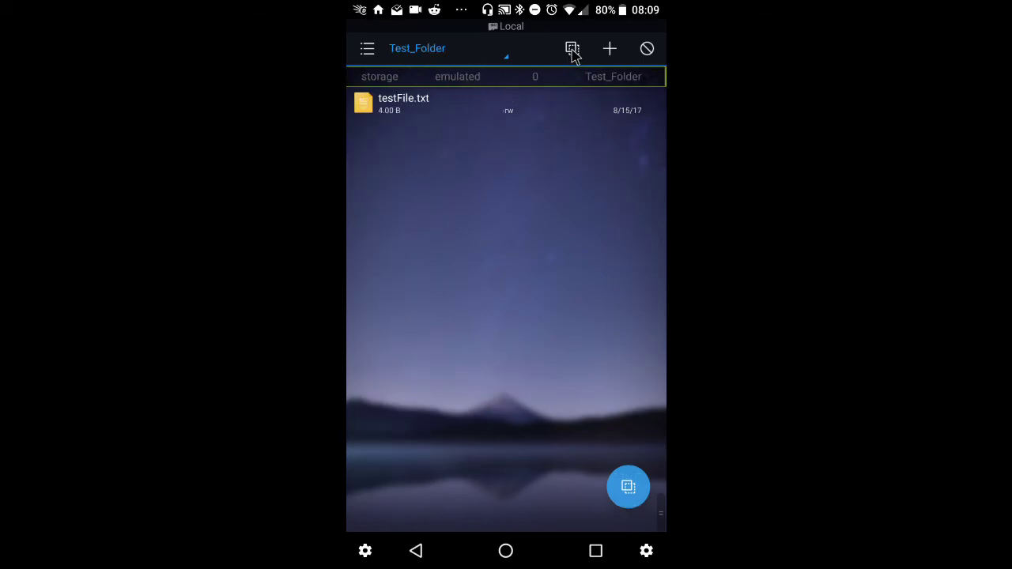
click(573, 50)
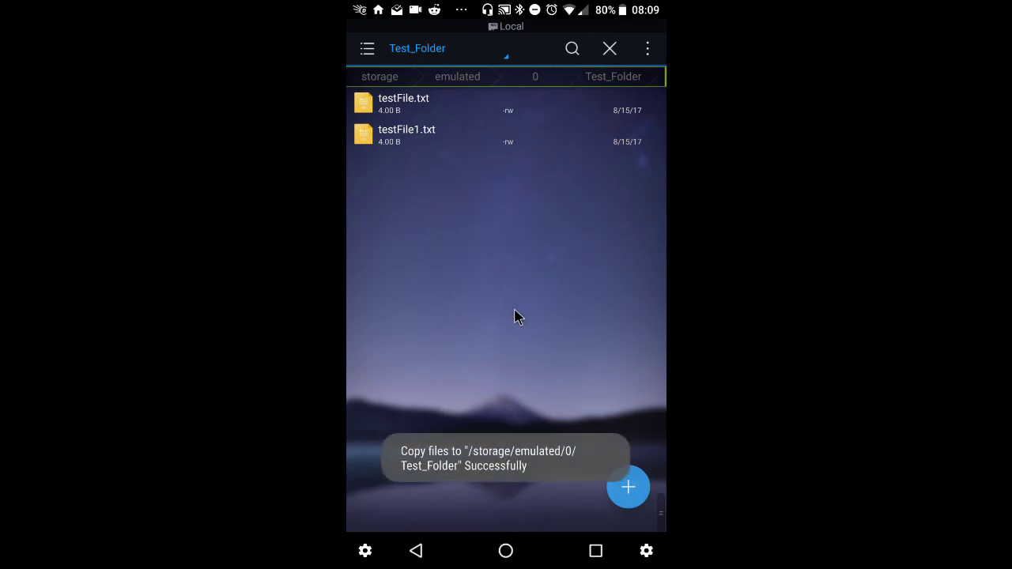